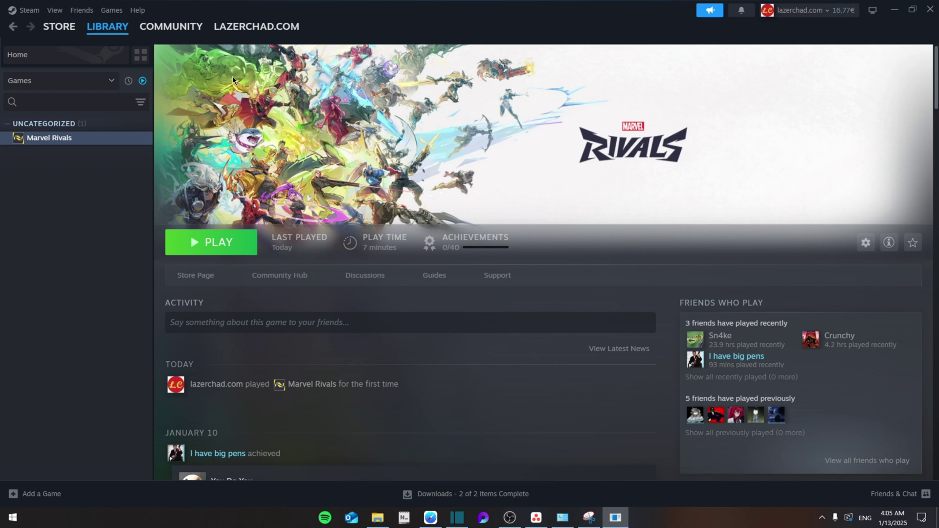
Open Marvel Rivals' install folder from Steam's Installed Files and select its full path.
right_click(42, 142)
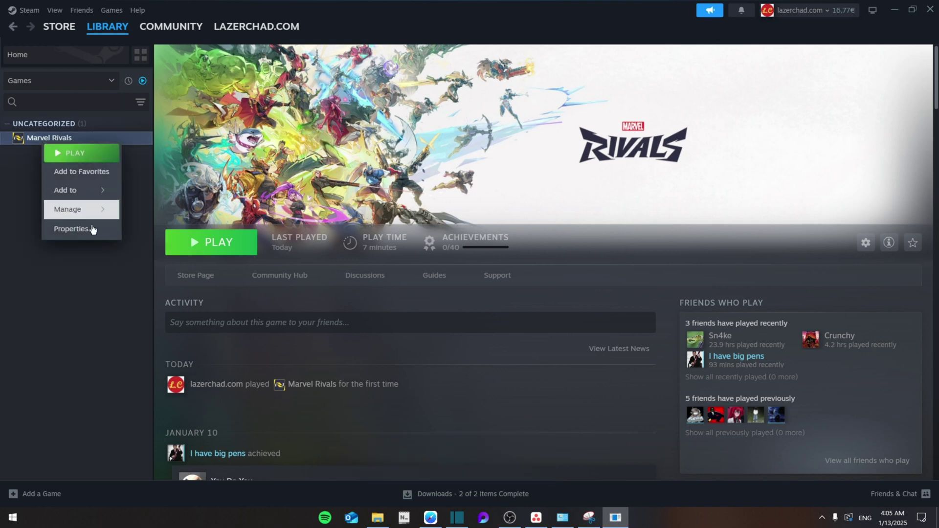
left_click(73, 225)
left_click(294, 181)
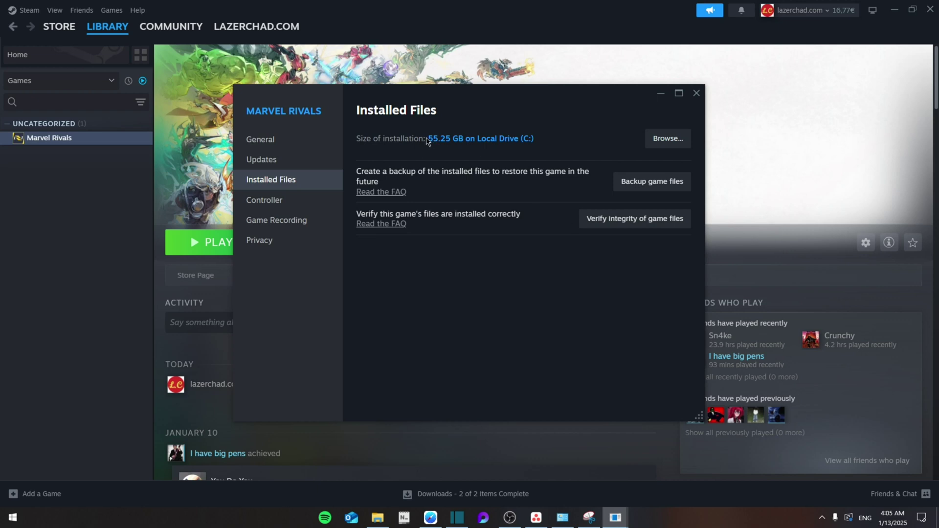
left_click(666, 138)
scroll(434, 272, "down", 5)
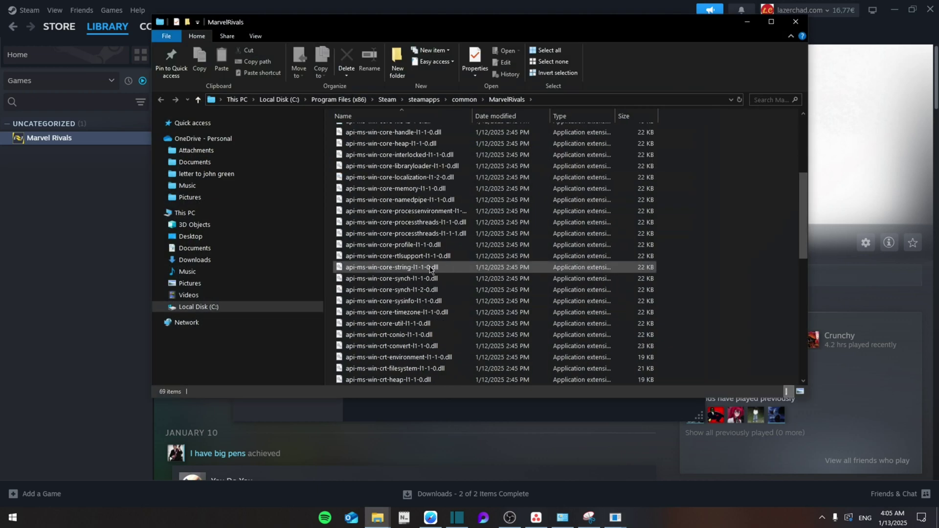
scroll(433, 270, "down", 5)
scroll(411, 293, "down", 3)
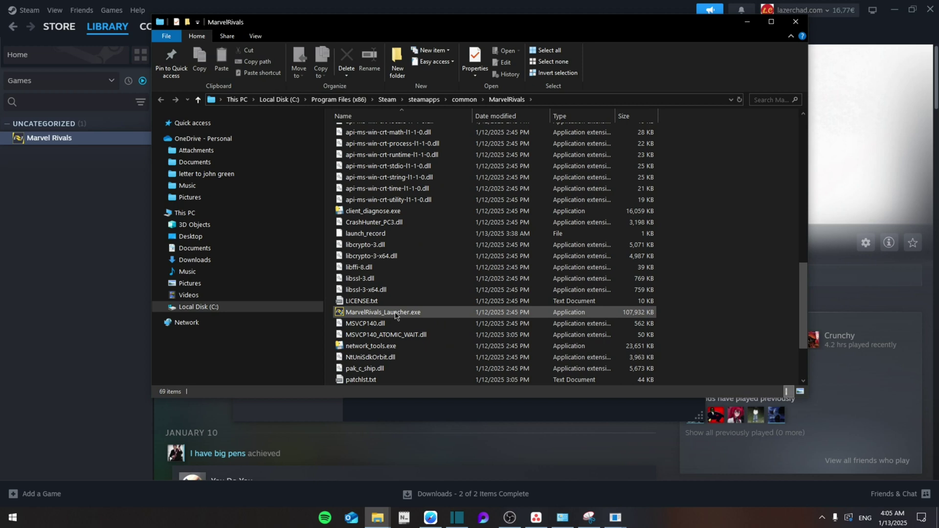
left_click(543, 100)
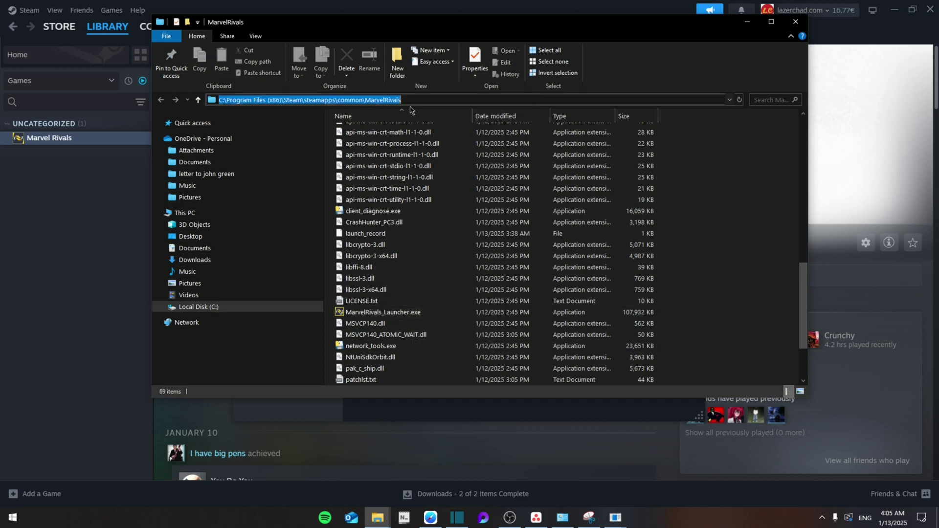
Launch Windows Defender Firewall from Start search and open its allowed-apps list.
key("super+d")
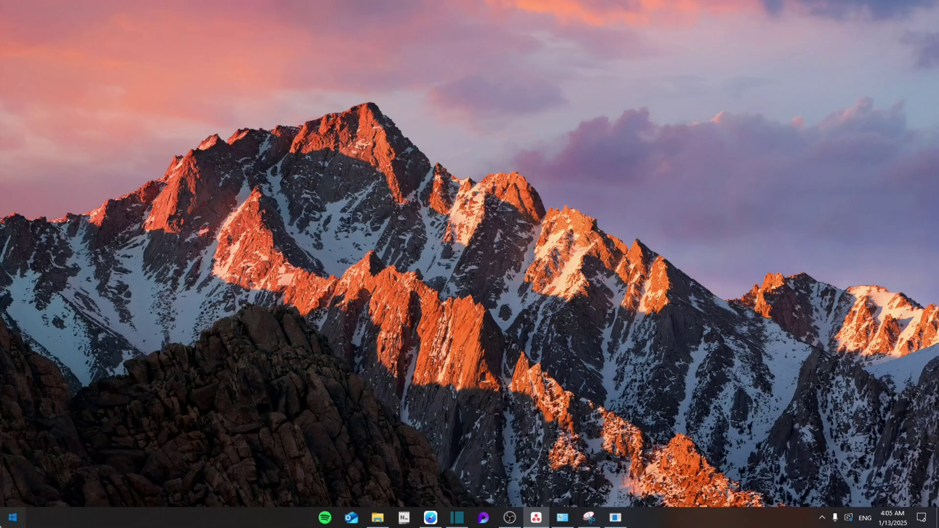
key("super")
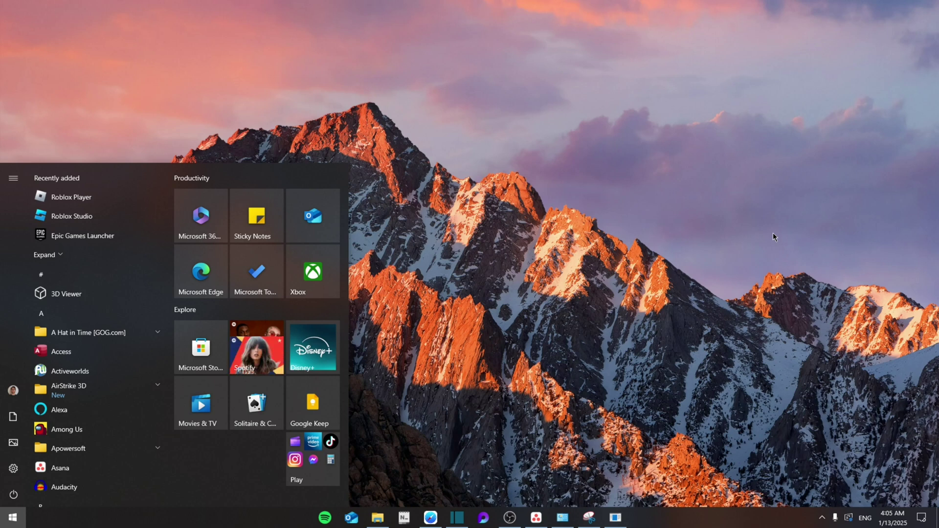
type("win")
key("Return")
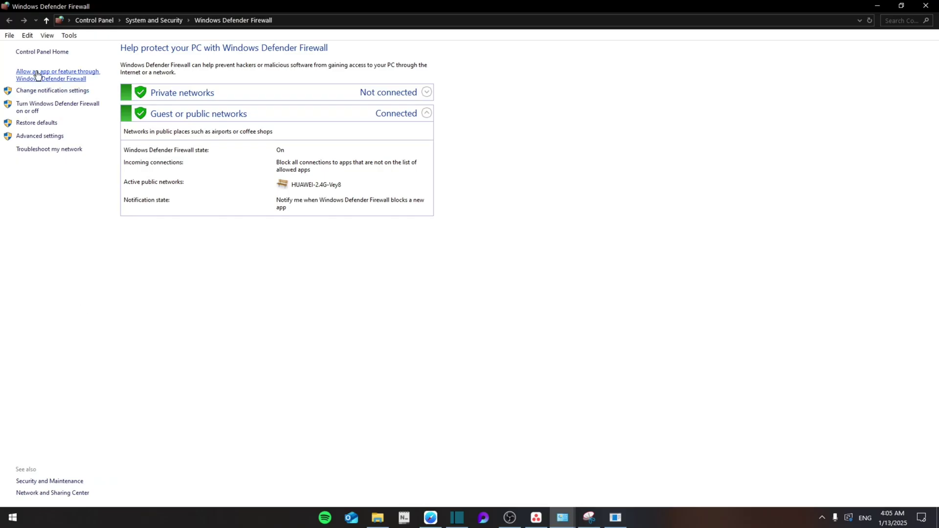
left_click(44, 74)
scroll(449, 187, "down", 20)
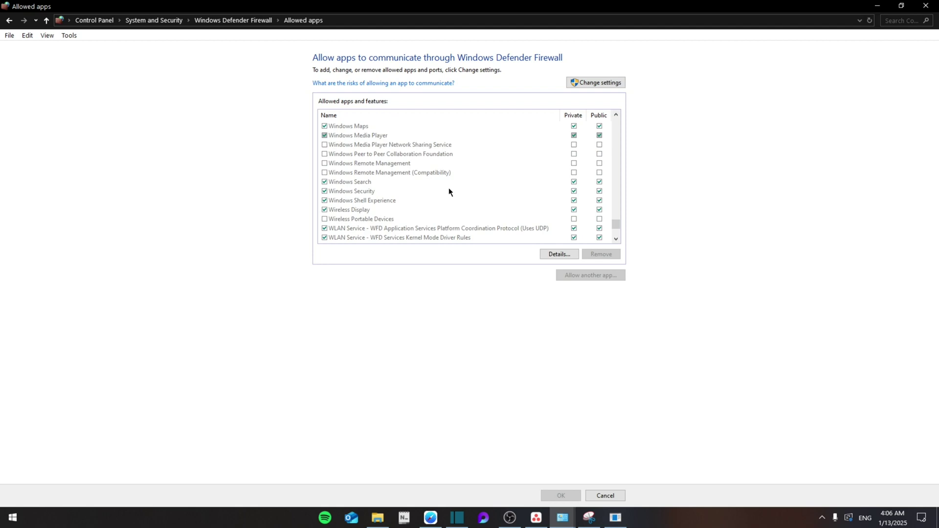
scroll(448, 187, "up", 4)
scroll(473, 198, "up", 4)
scroll(474, 197, "up", 2)
scroll(473, 198, "up", 4)
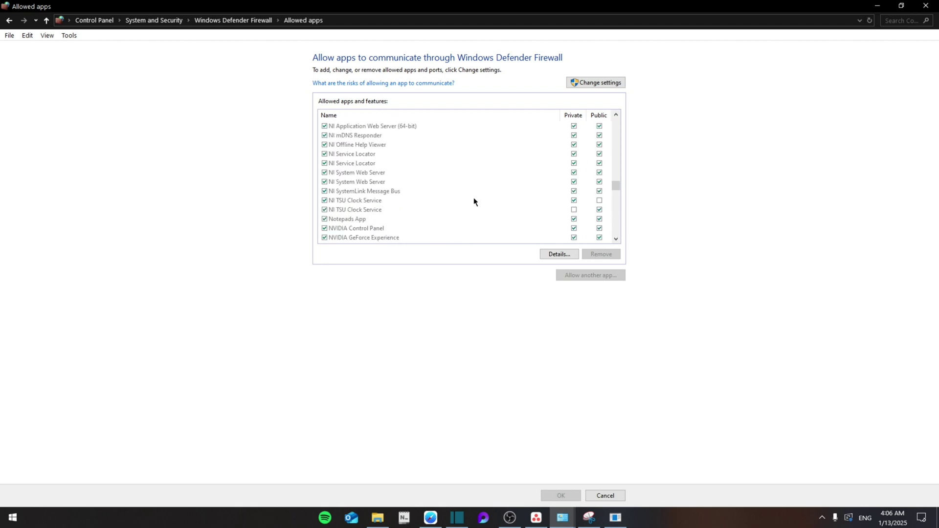
scroll(474, 198, "up", 4)
scroll(474, 198, "up", 4)
Unlock the allowed-apps list and browse to MarvelRivals_Launcher.exe in the Marvel Rivals folder.
left_click(600, 84)
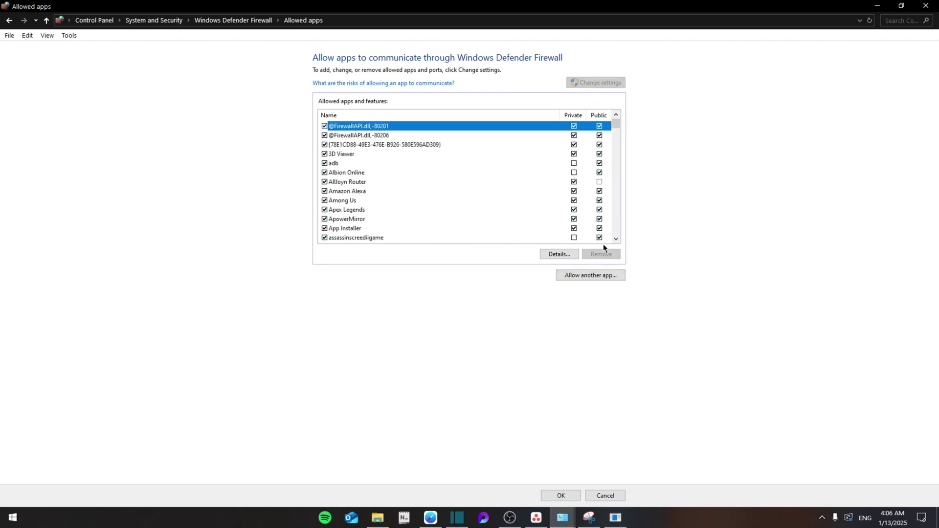
left_click(580, 275)
left_click(551, 310)
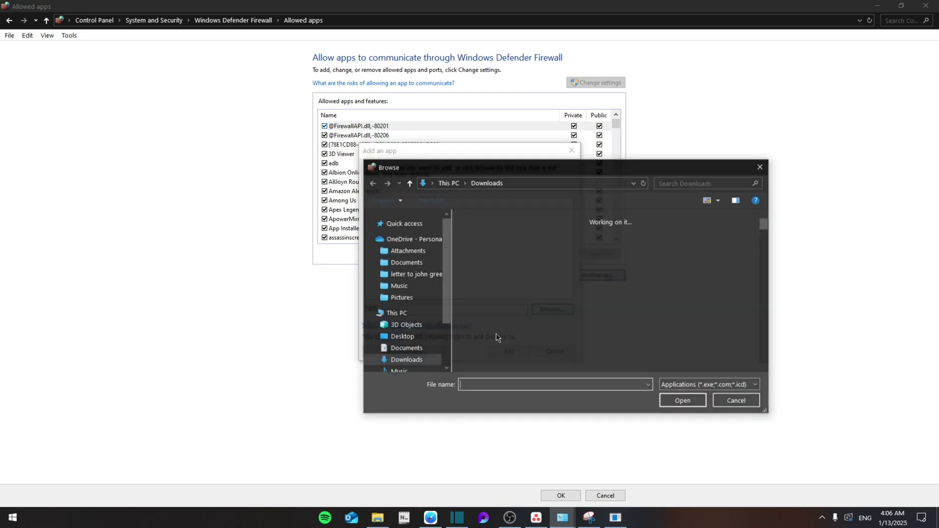
left_click(556, 182)
type("C:\\Program Files (x86)\\Steam\\steamapps\\common\\MarvelRivals")
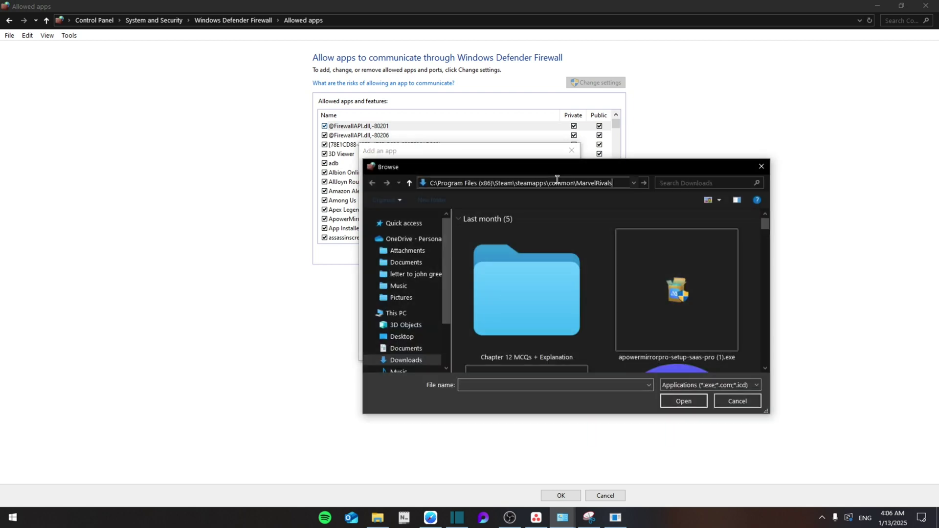
key("Return")
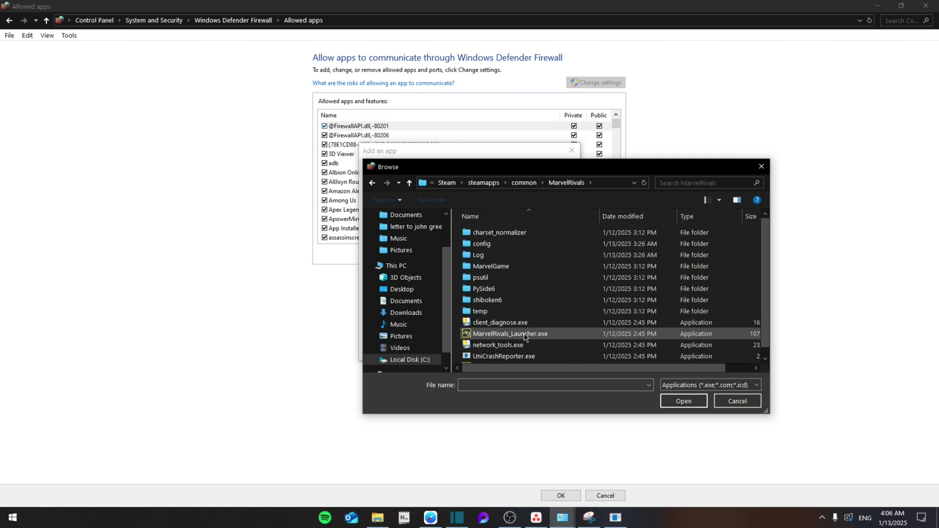
left_click(510, 333)
scroll(543, 340, "down", 1)
left_click(683, 401)
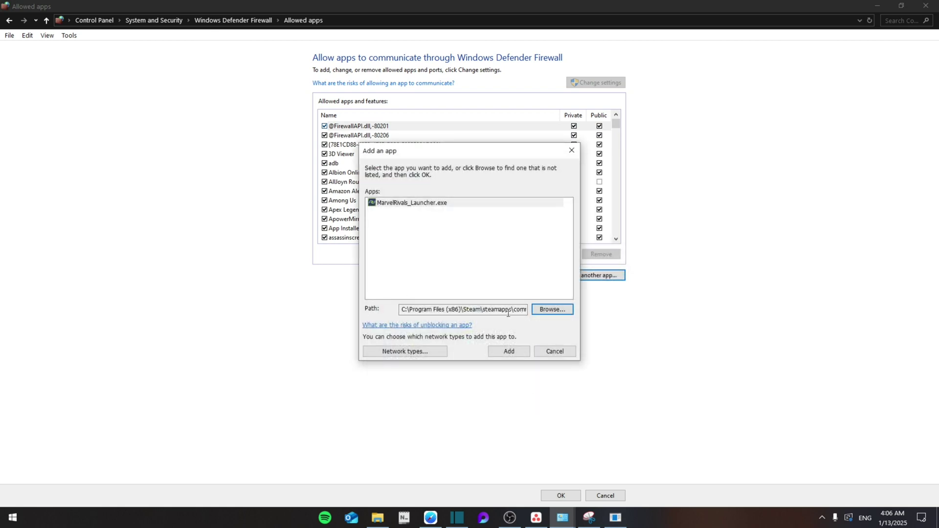
Add the launcher, select the new Marvel Rivals entry, and save the allowed-apps list.
left_click(508, 351)
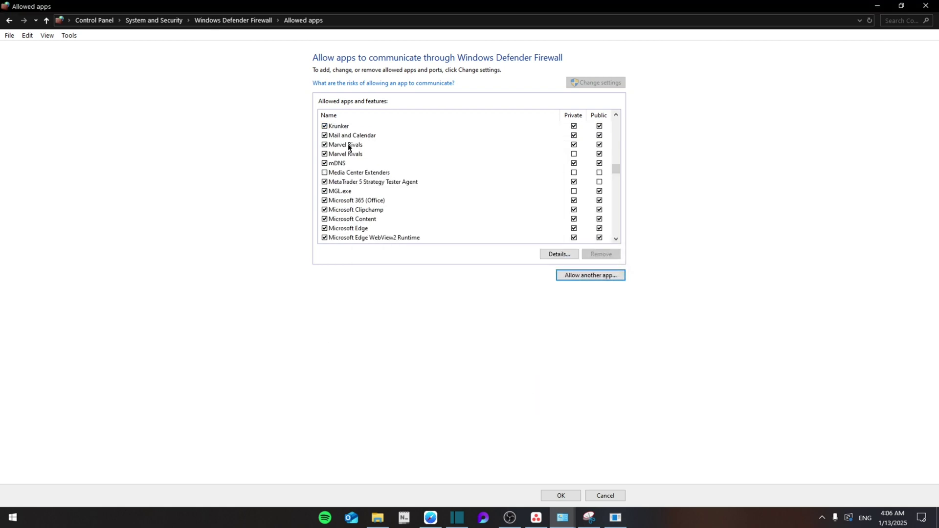
left_click(345, 144)
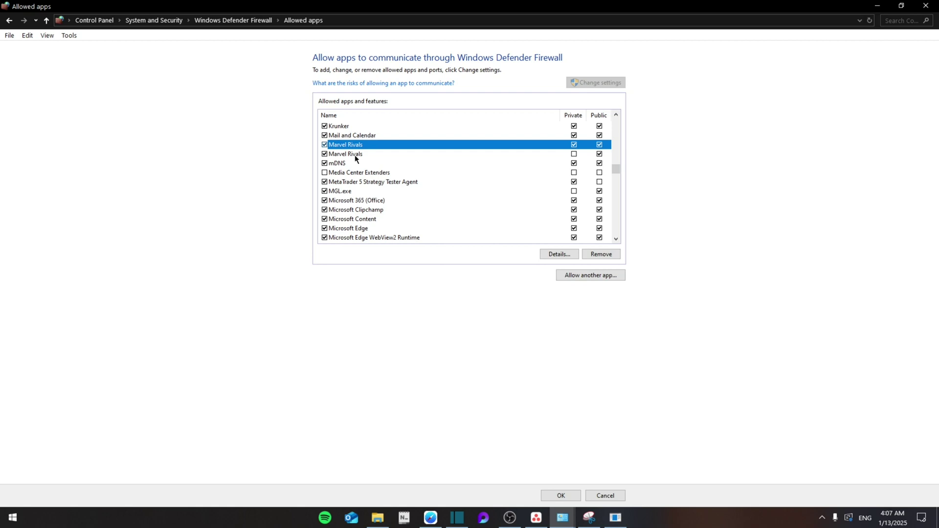
left_click(560, 496)
Close the firewall, open Network Connections, and open Ethernet's TCP/IPv4 properties.
left_click(925, 6)
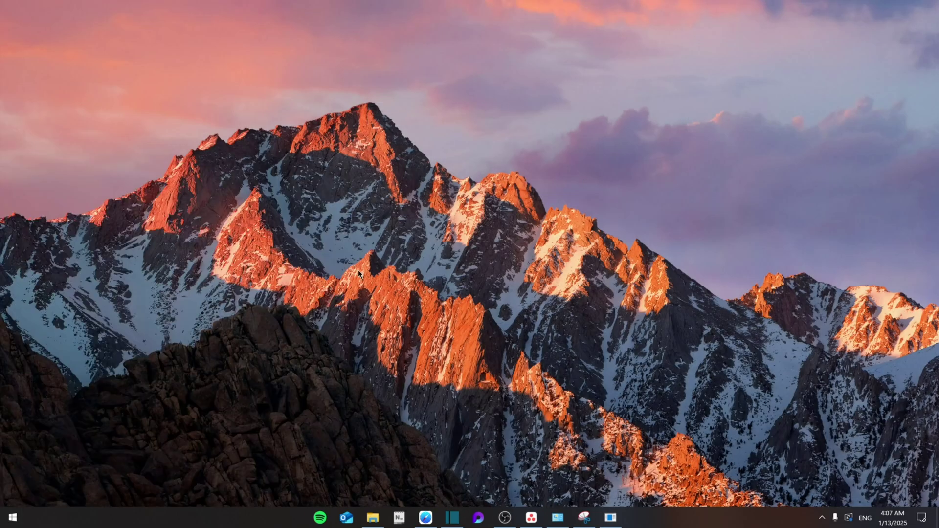
key("super")
type("network co")
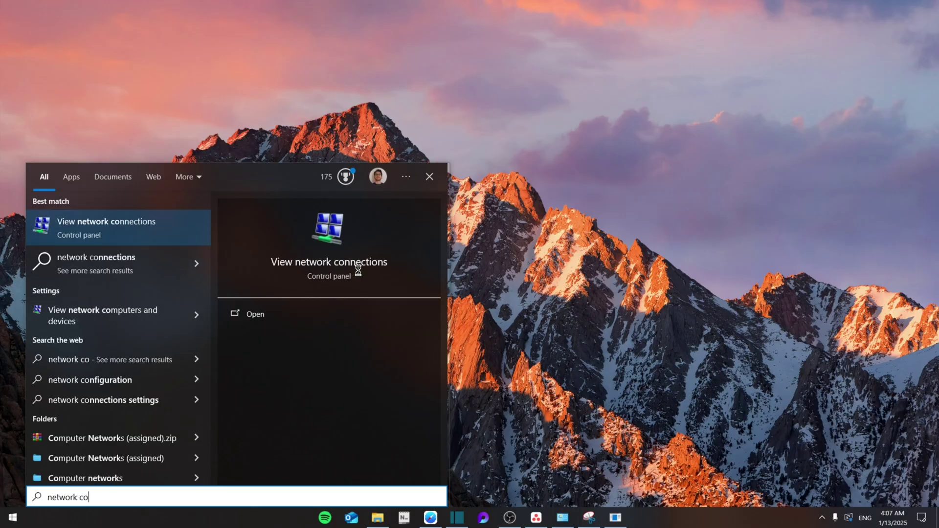
key("Return")
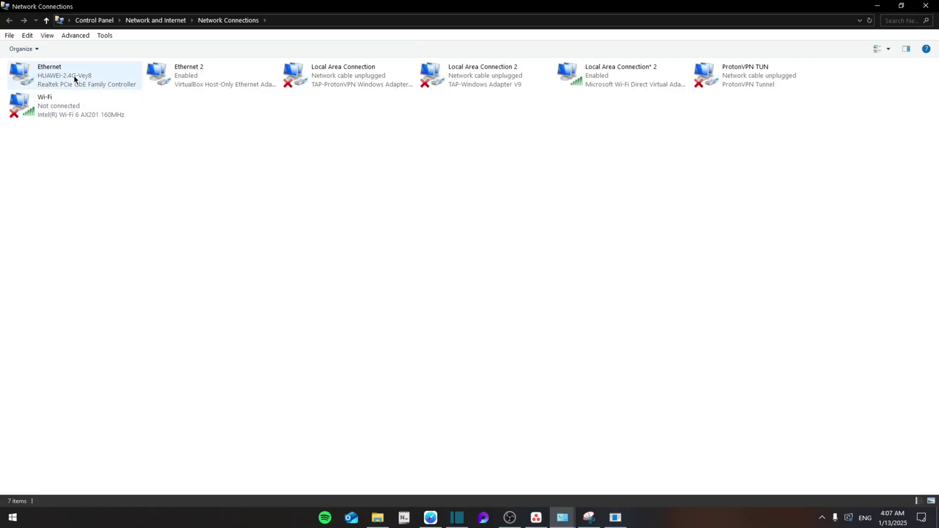
left_click(74, 78)
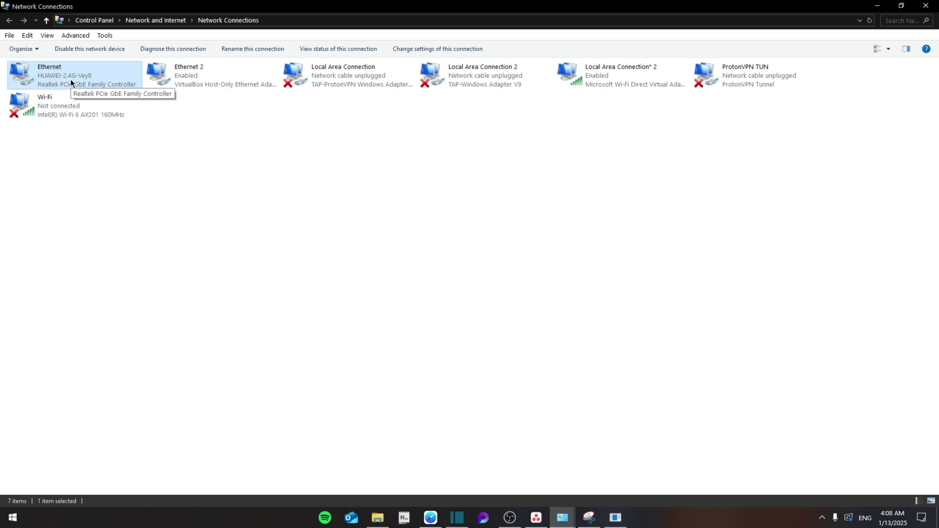
double_click(71, 79)
left_click(404, 345)
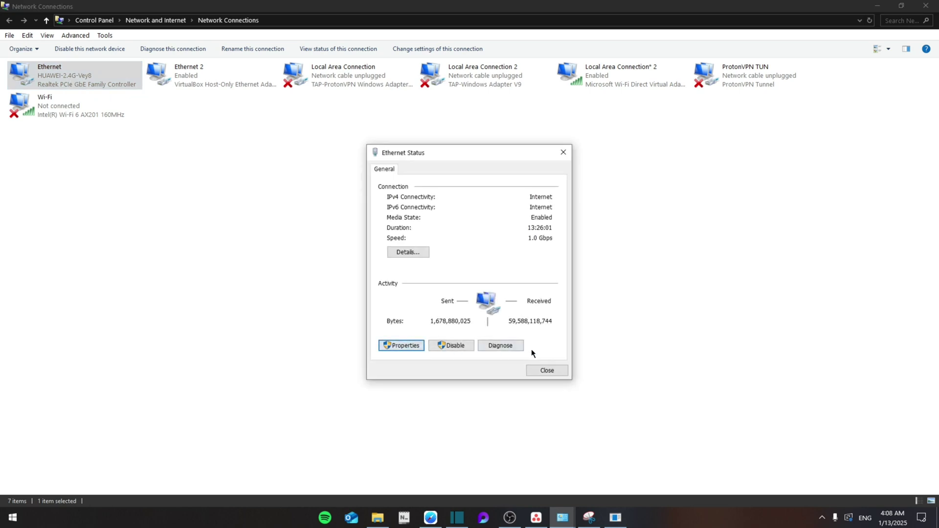
scroll(473, 285, "down", 3)
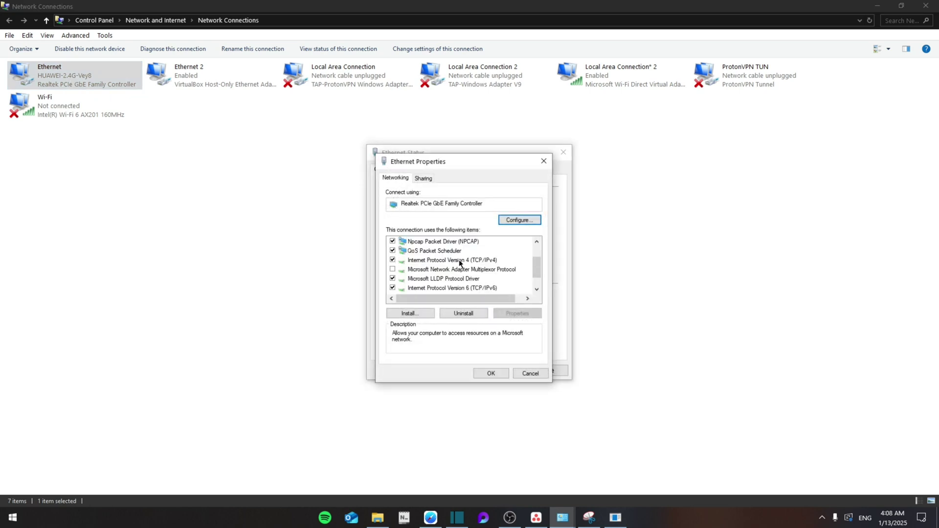
double_click(467, 262)
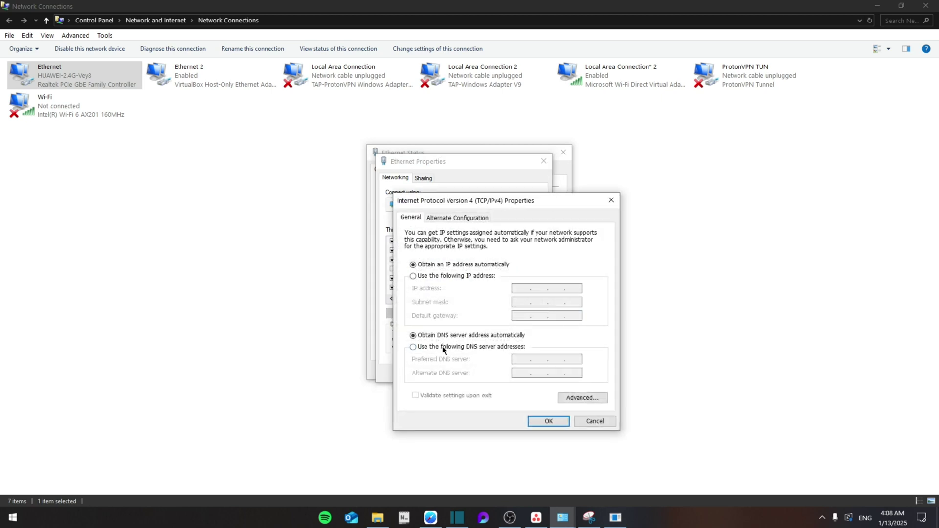
Use manual DNS servers 8.8.8.8 and 8.8.4.4 on Ethernet and confirm.
left_click(443, 345)
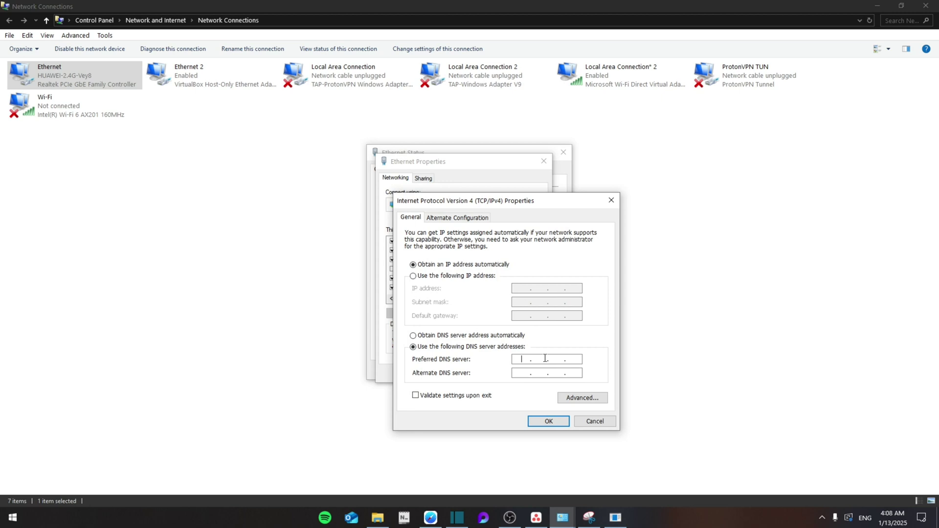
type("8888")
type("88")
left_click(548, 422)
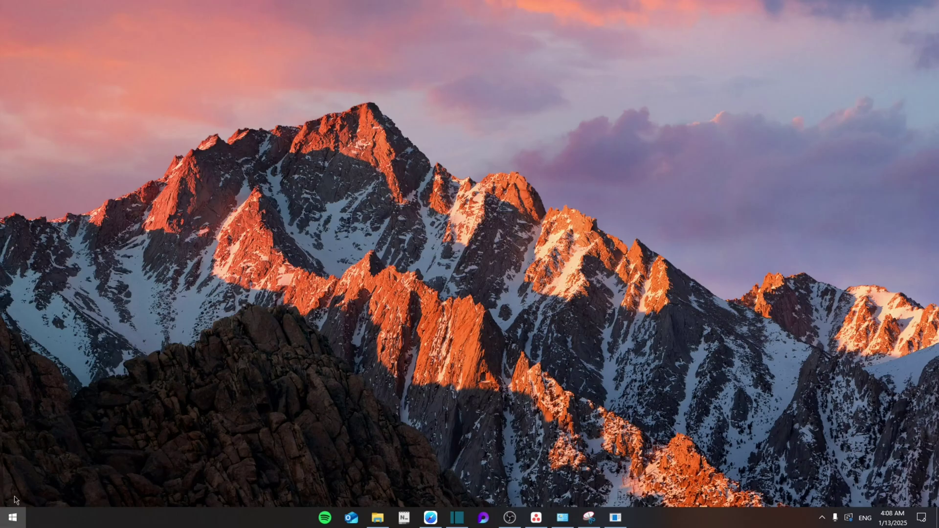
Launch Command Prompt as administrator from the Start menu.
key("super")
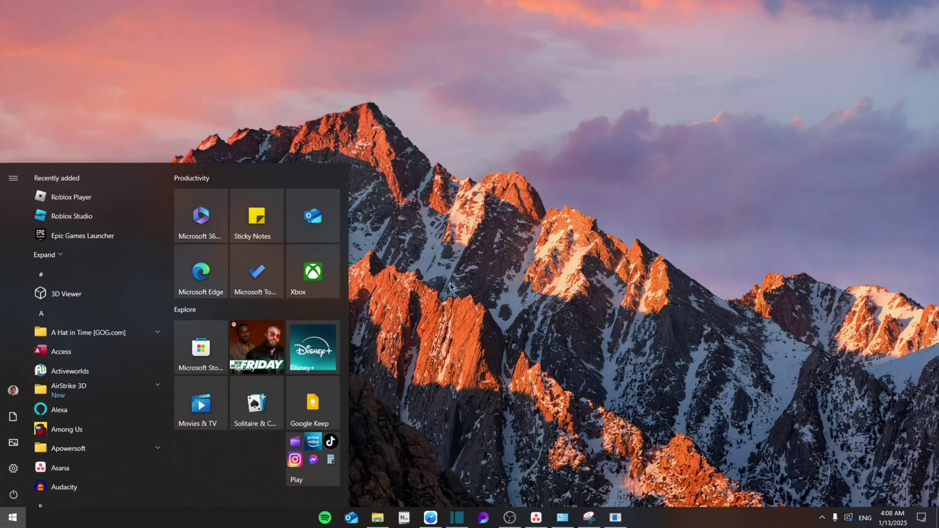
type("cmd")
right_click(117, 227)
left_click(197, 230)
type("ipconfig /fl")
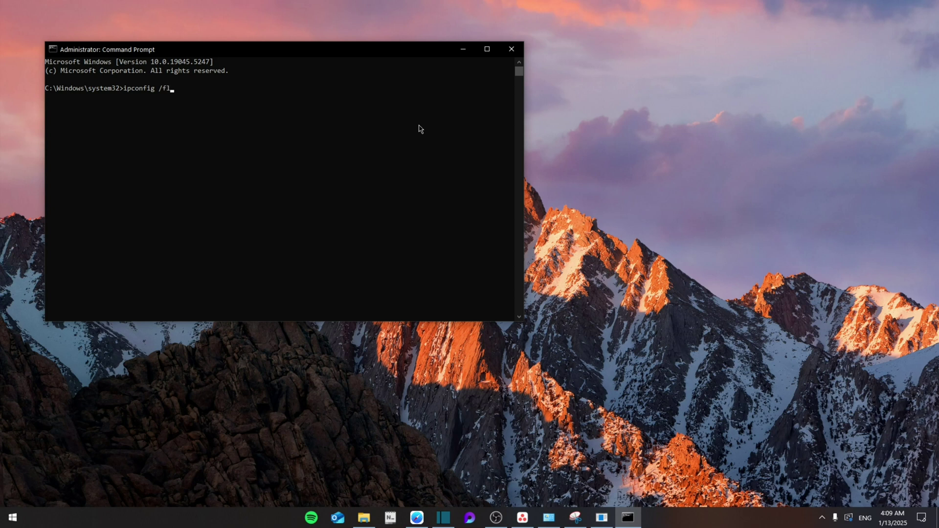
type("ushdns")
Run 'ipconfig /flushdns' and 'netsh winsock reset', then close Command Prompt.
key("Return")
type("netsh")
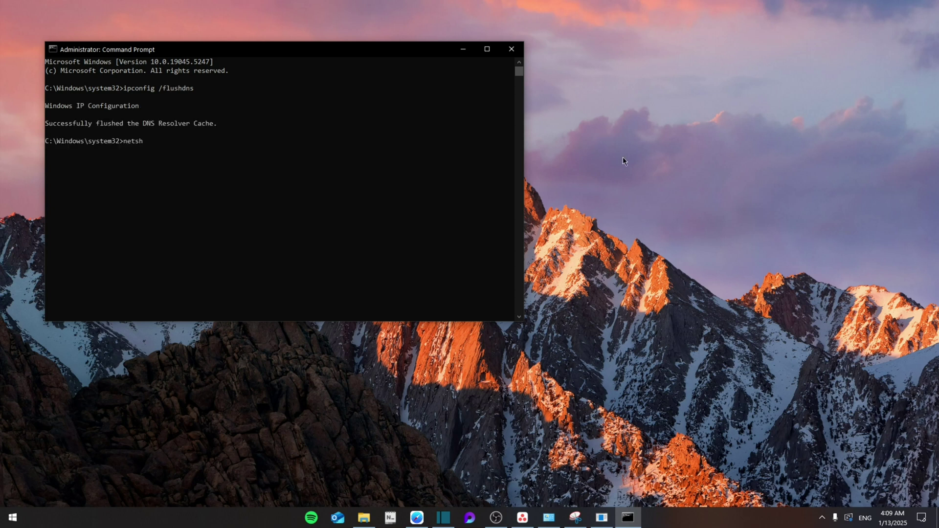
type("winsock reset")
key("Return")
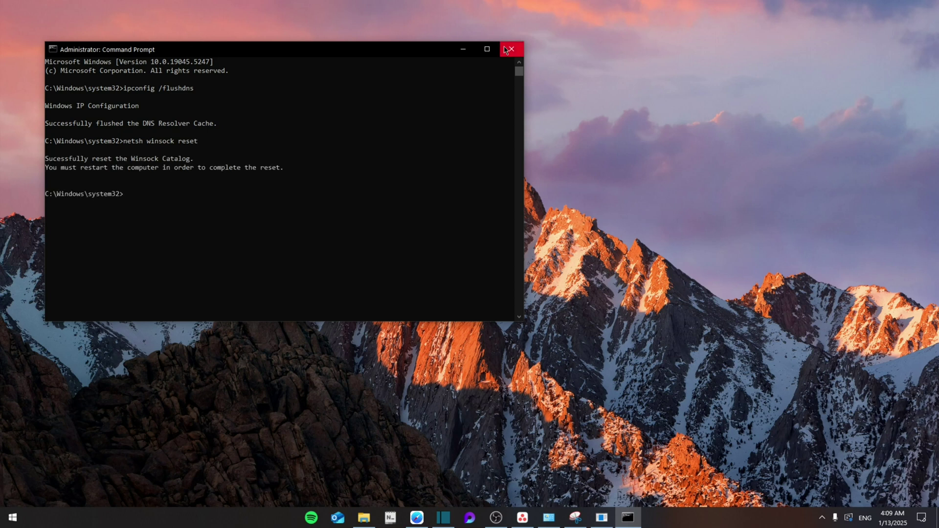
left_click(512, 49)
key("super")
type("netw")
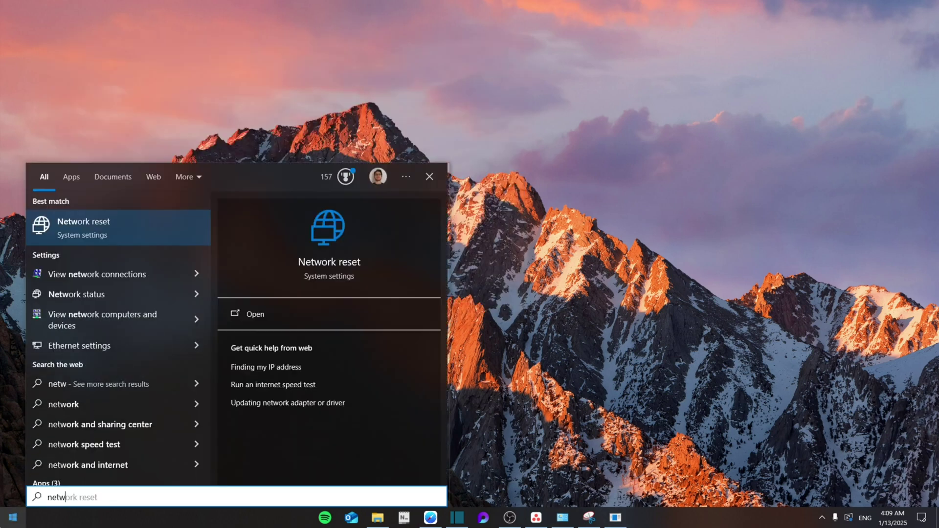
key("Return")
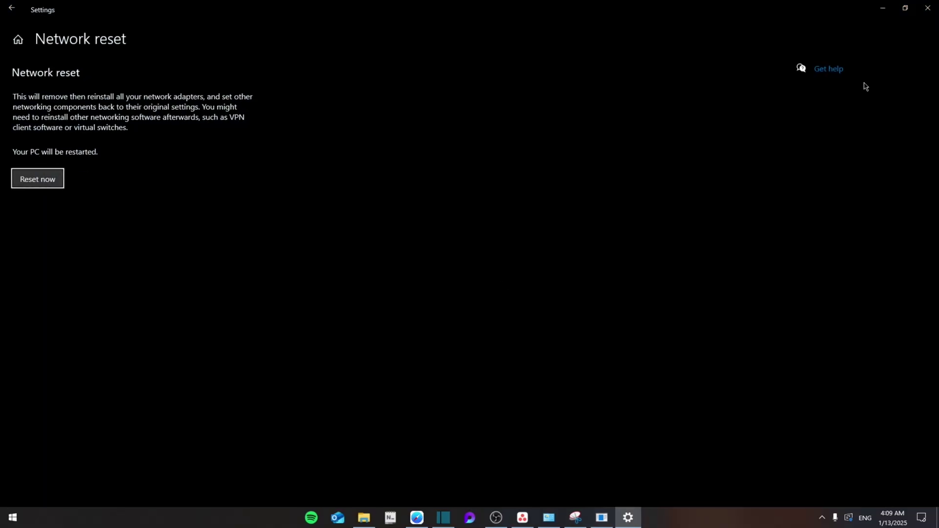
left_click(928, 9)
right_click(451, 139)
left_click(514, 171)
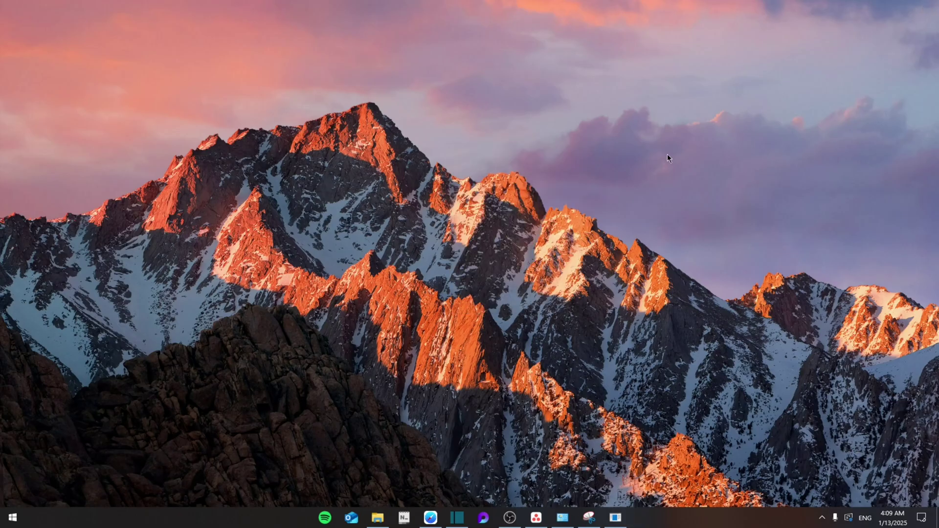